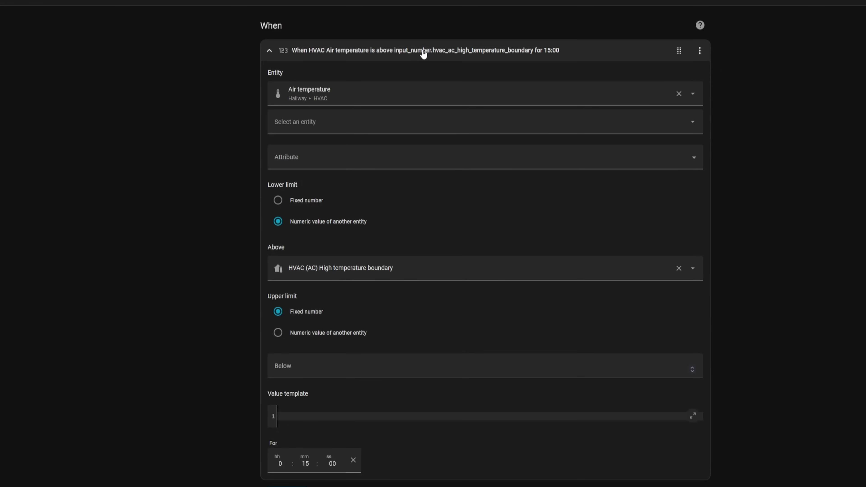
Collapse the air temperature trigger, then expand and re-collapse the movie night mode condition
left_click(423, 52)
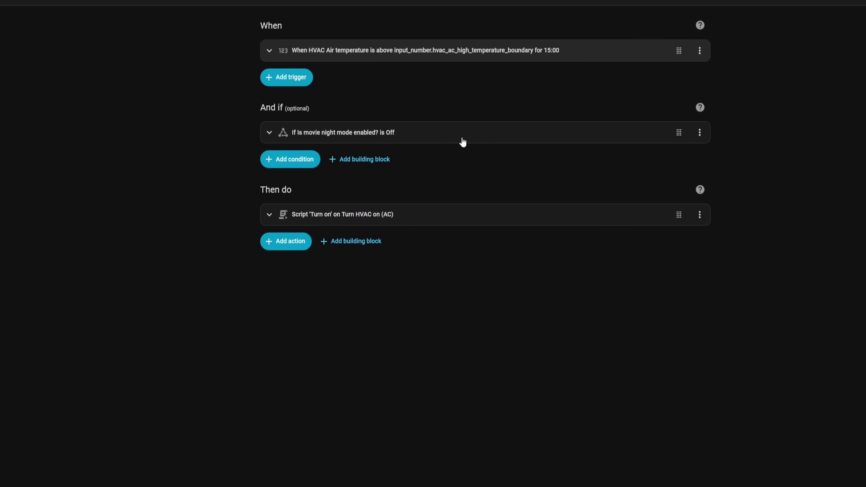
left_click(462, 139)
left_click(463, 139)
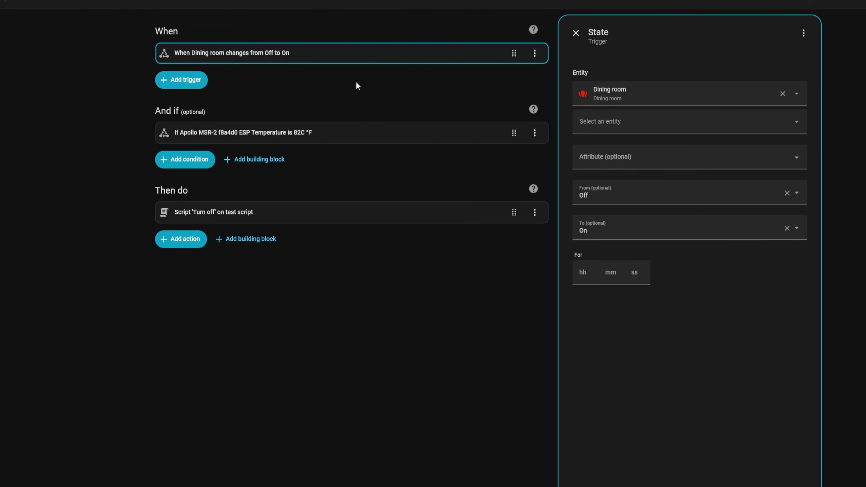
Open the 'If Apollo MSR-2 … Temperature' condition in the State condition editor
left_click(355, 141)
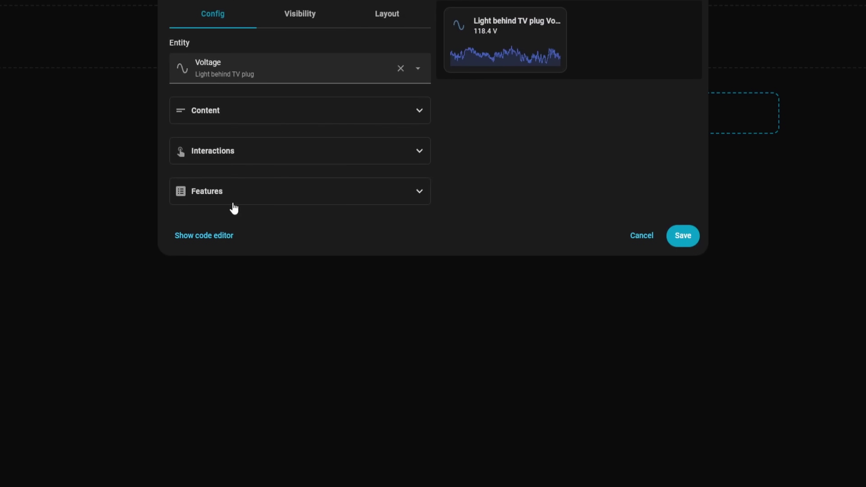
Expand the voltage card's Features section and list addable features, reopening the editor to repeat it
left_click(242, 193)
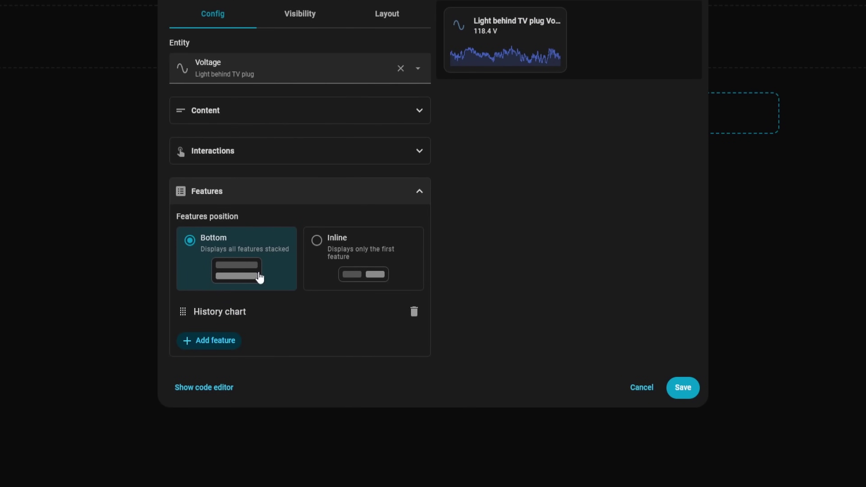
left_click(219, 341)
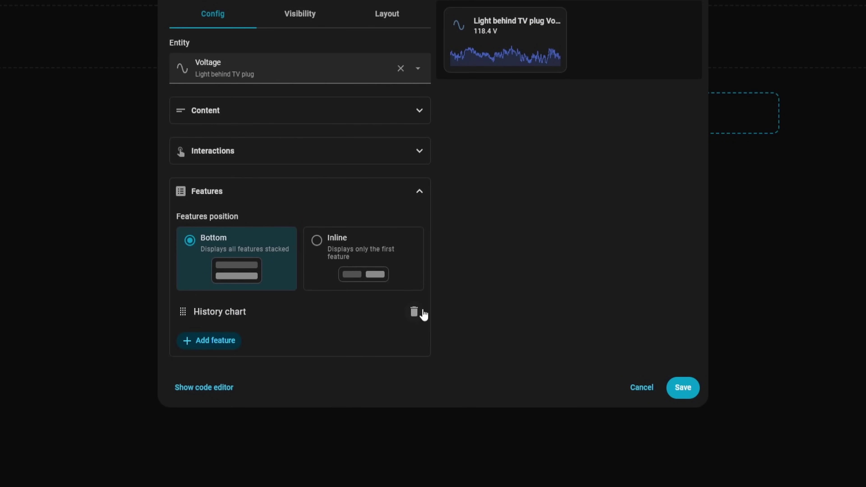
left_click(630, 387)
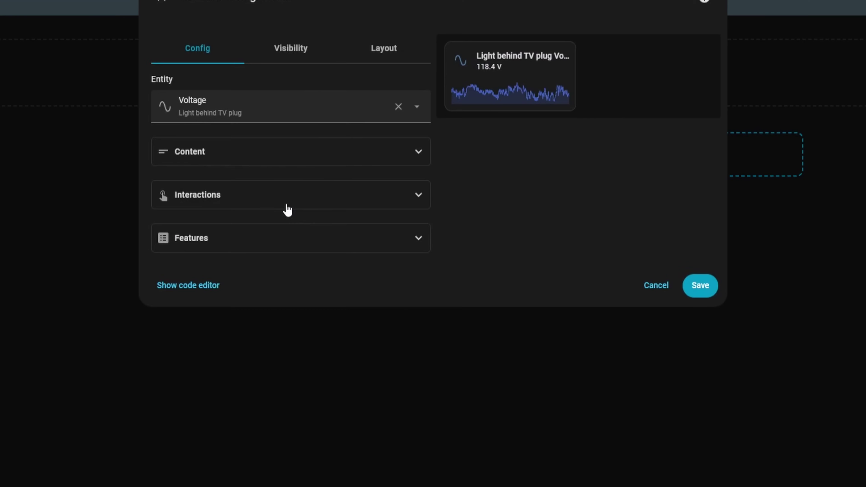
left_click(228, 238)
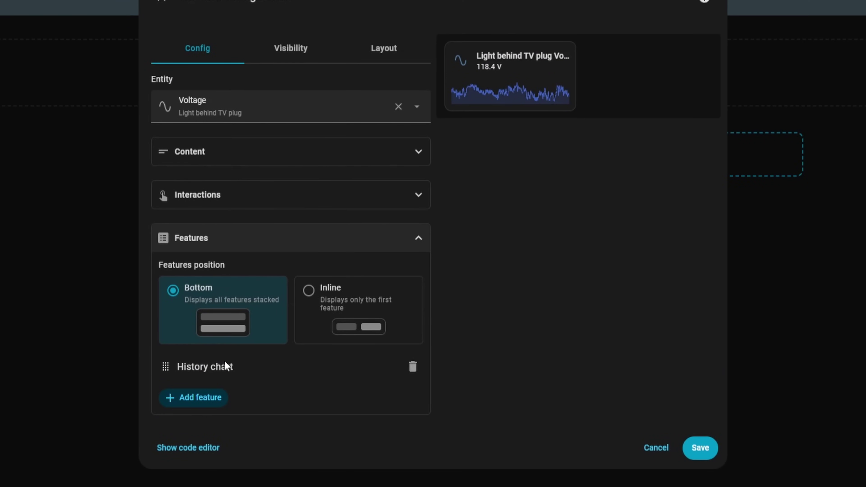
left_click(205, 400)
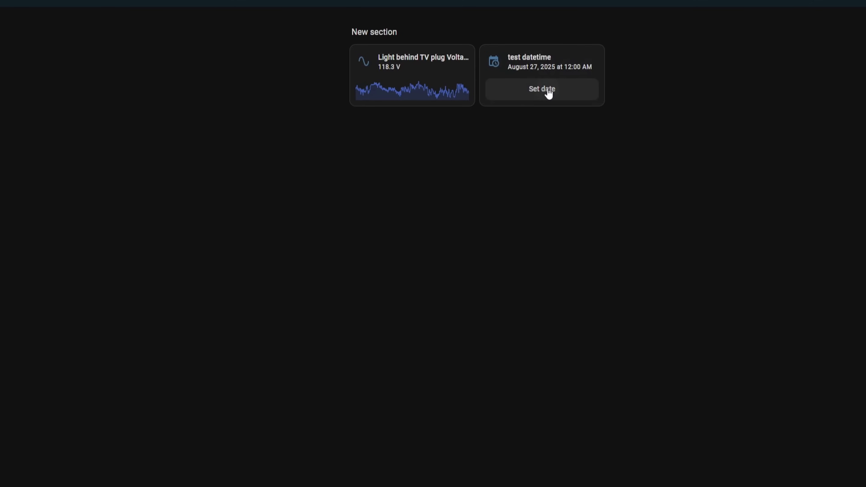
left_click(548, 92)
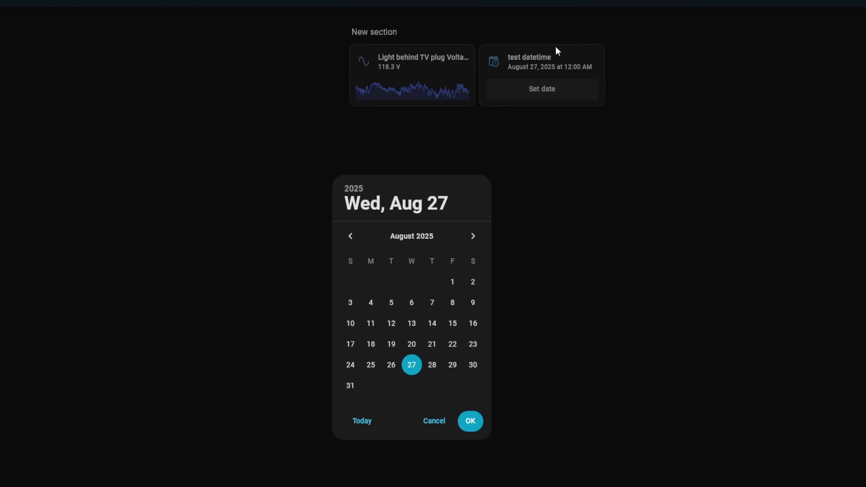
left_click(489, 140)
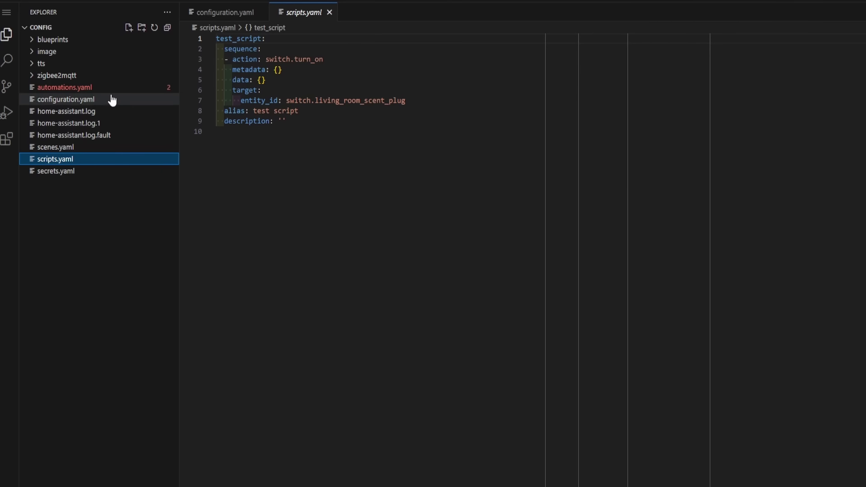
View automations.yaml, then open configuration.yaml from the Explorer
left_click(102, 89)
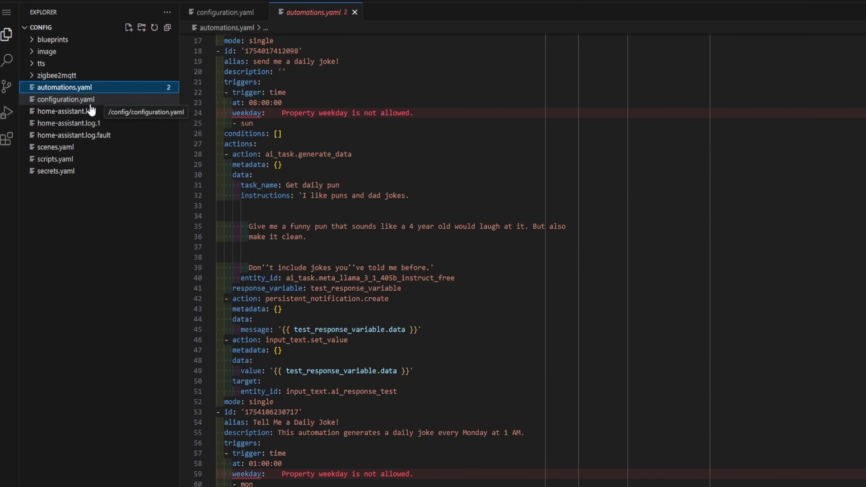
left_click(84, 100)
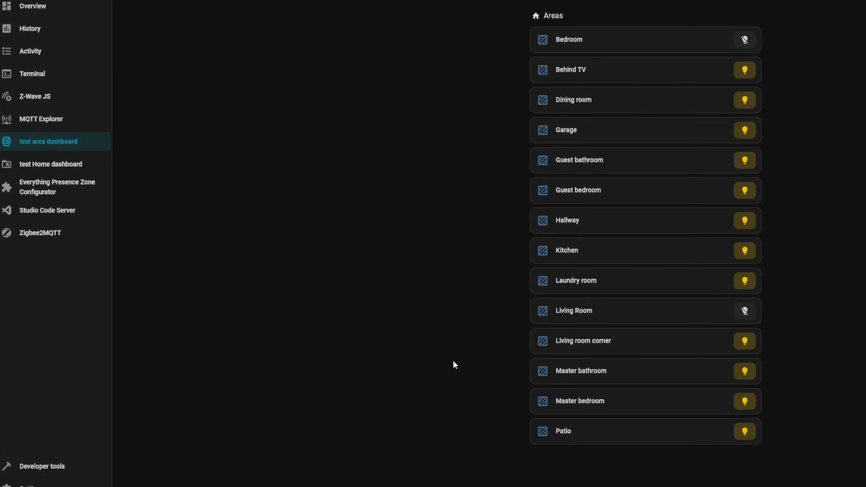
Visit the Dining room and Behind TV areas, then open the test Home dashboard's Lights summary
left_click(573, 111)
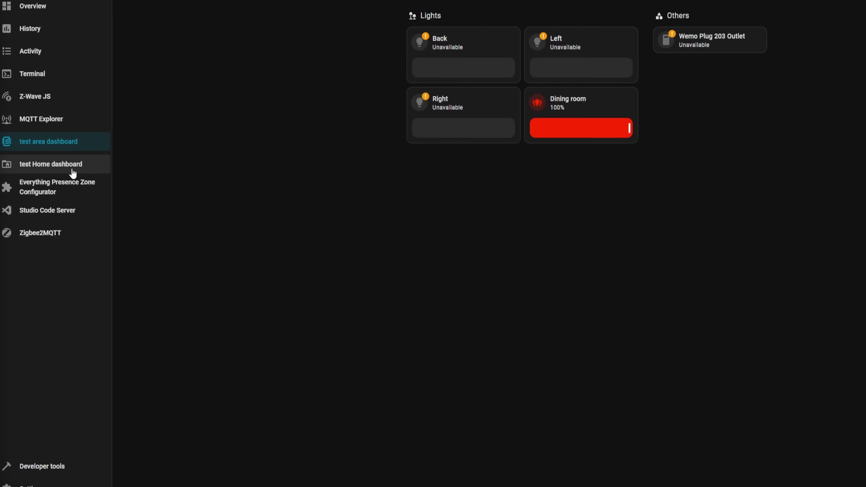
left_click(73, 167)
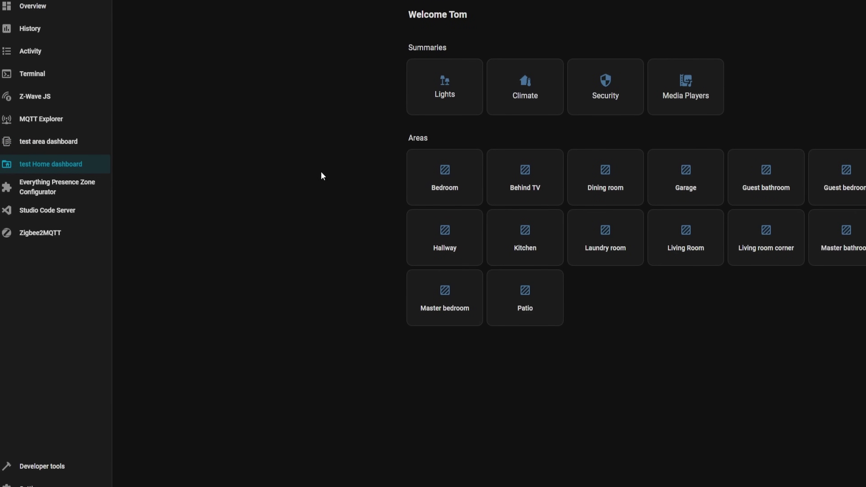
left_click(518, 180)
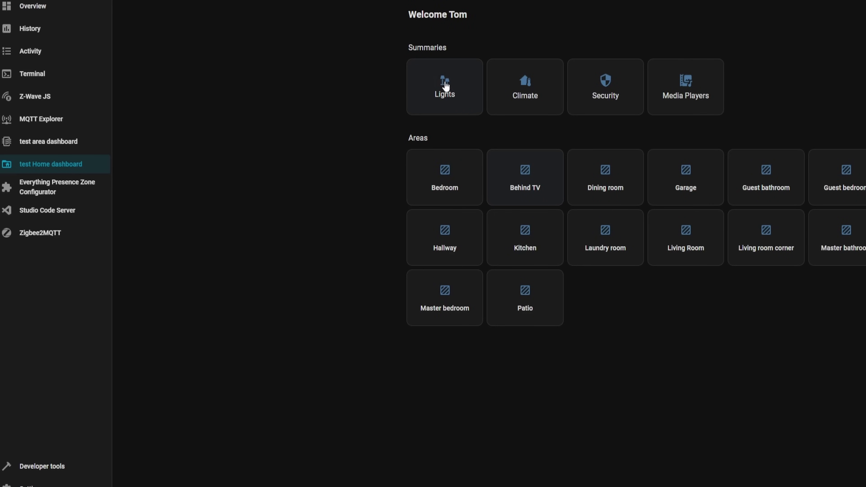
left_click(445, 85)
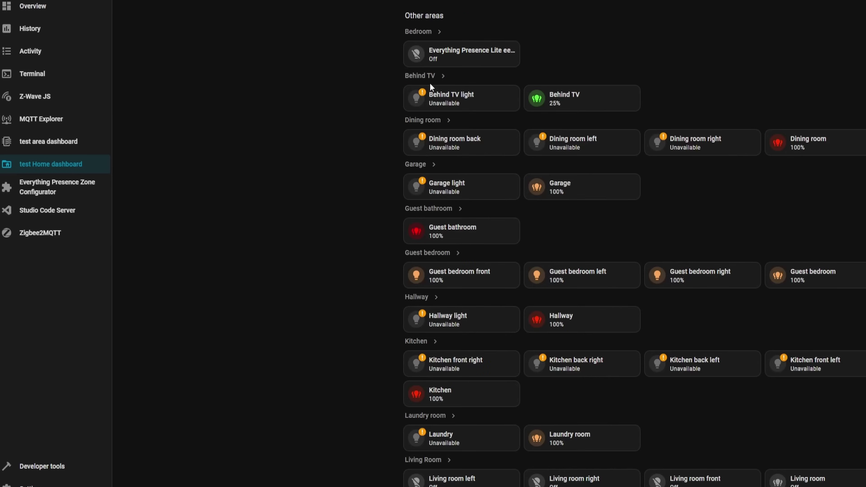
scroll(376, 216, "down", 3)
scroll(383, 276, "up", 3)
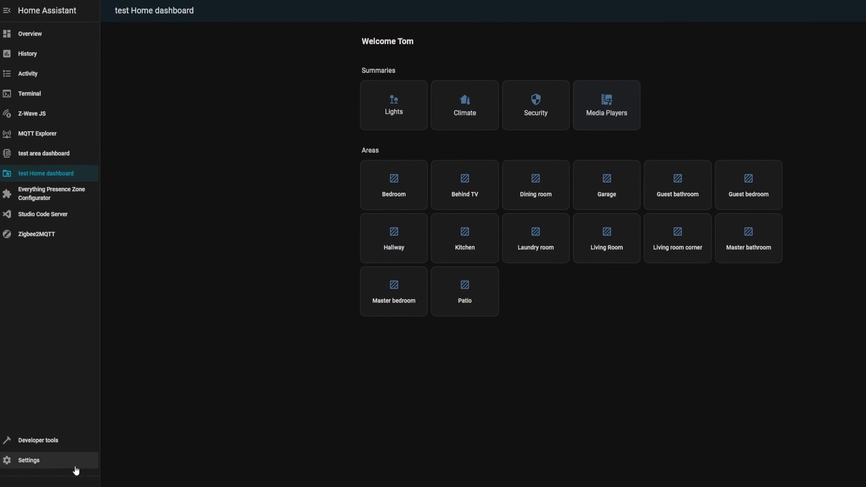
Go from Settings past Dashboards to System and its Storage usage page
left_click(73, 462)
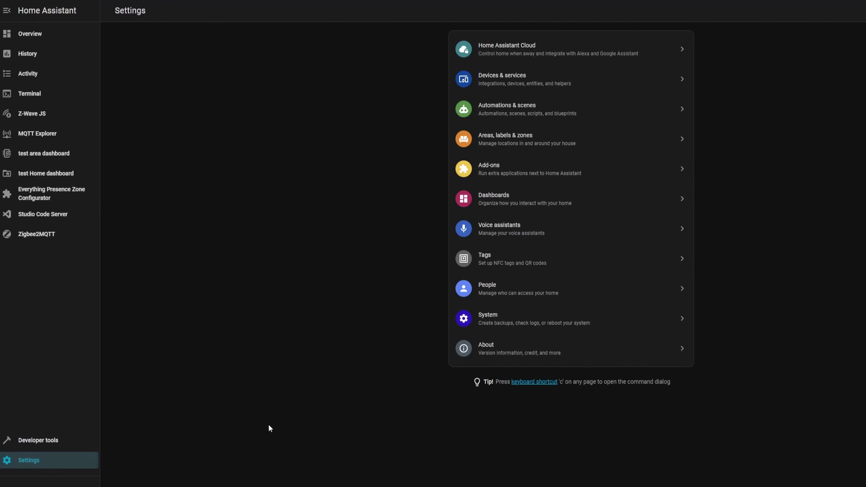
left_click(504, 197)
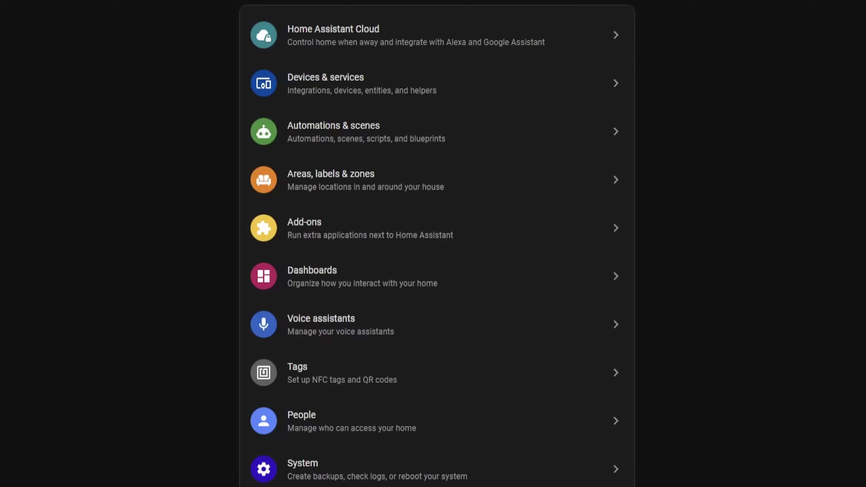
left_click(431, 478)
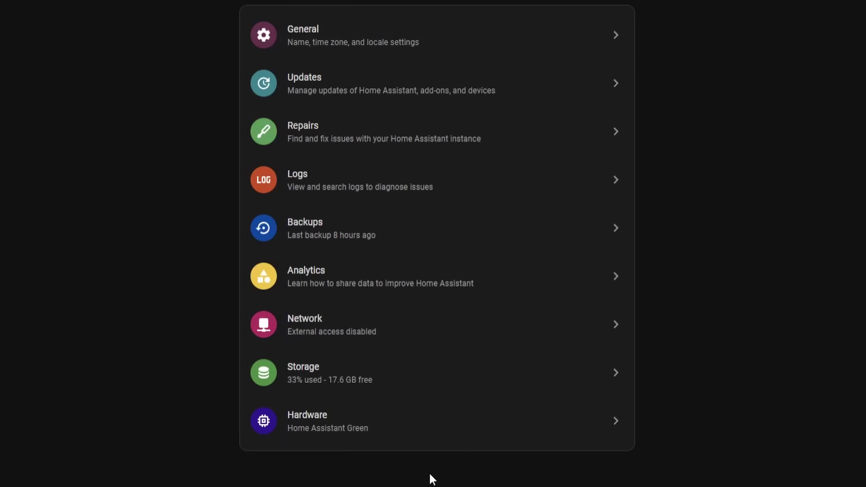
left_click(461, 370)
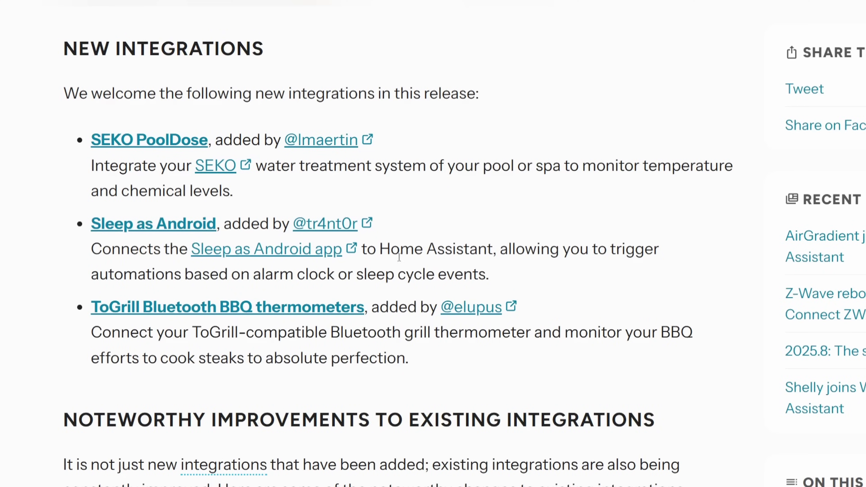
left_click_drag(509, 279, 96, 235)
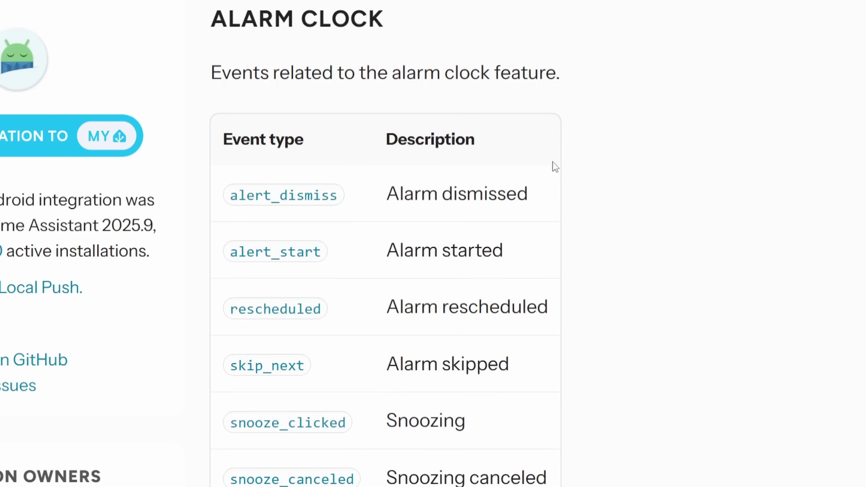
left_click_drag(299, 197, 552, 484)
left_click(553, 484)
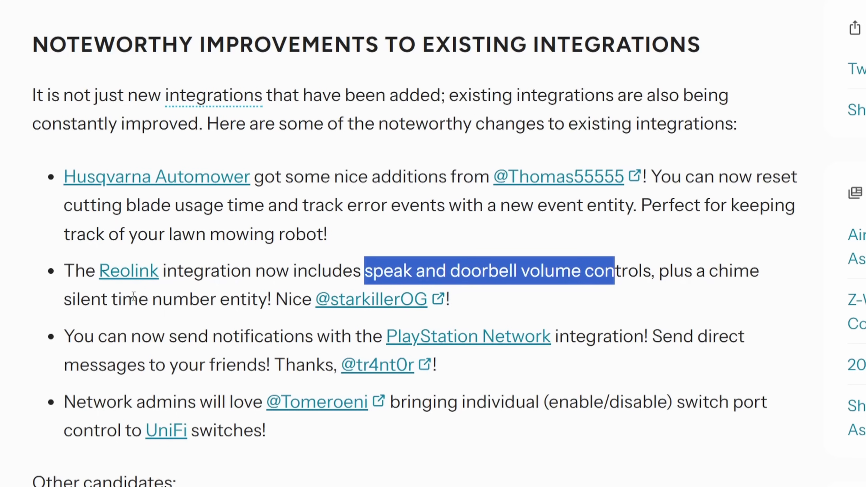
left_click_drag(709, 275, 216, 293)
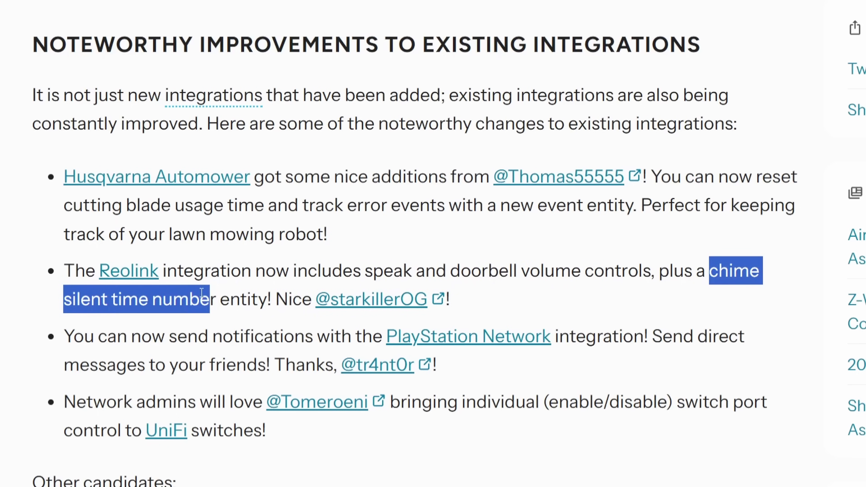
left_click(149, 330)
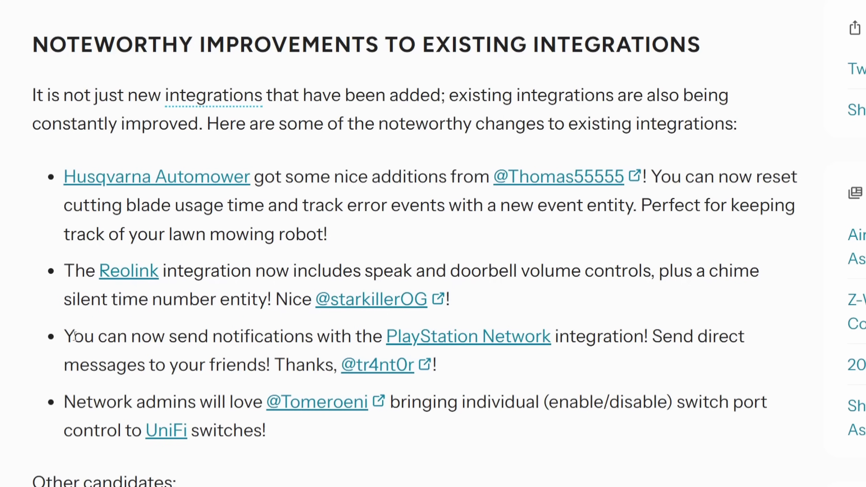
left_click_drag(70, 335, 364, 337)
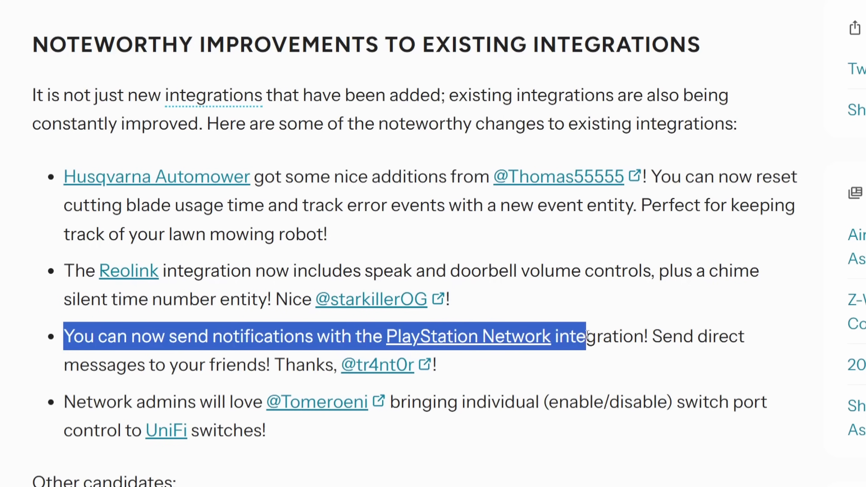
left_click(686, 340)
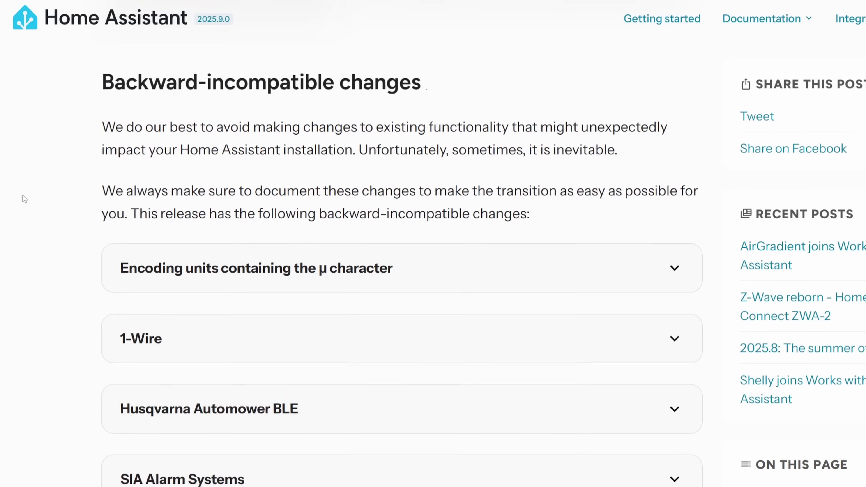
Add the discovered wemo (Belkin WeMo) card to create the Wemo plug device
scroll(43, 191, "down", 7)
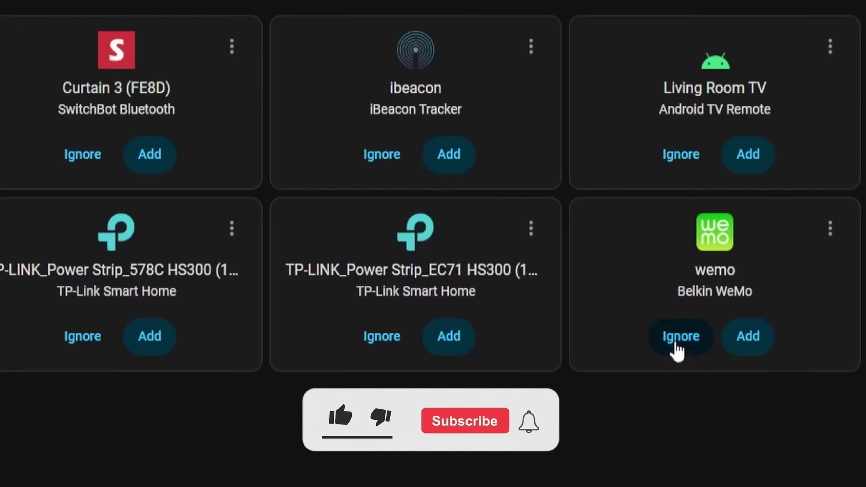
left_click(761, 344)
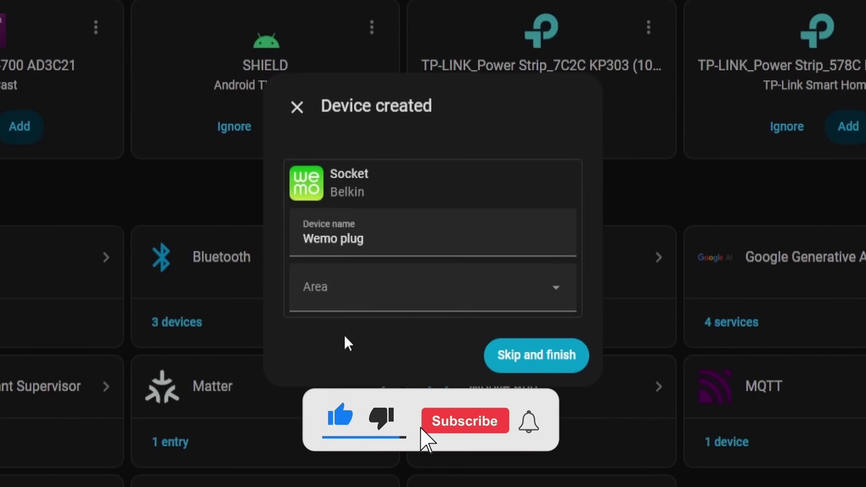